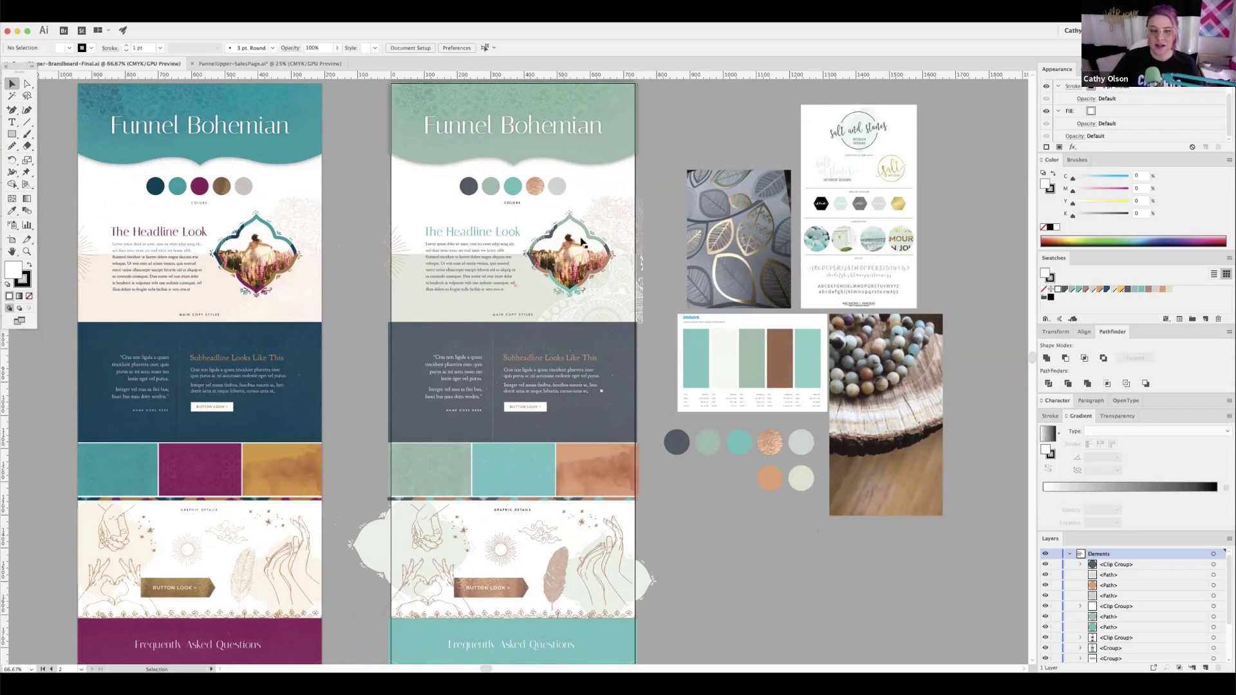
# - Switch from the Funnel Bohemian brand board to the FunnelUpper-SalesPage.ai document
pyautogui.press('space')
pyautogui.scroll(2, 593, 290)
pyautogui.hscroll(2, 592, 290)
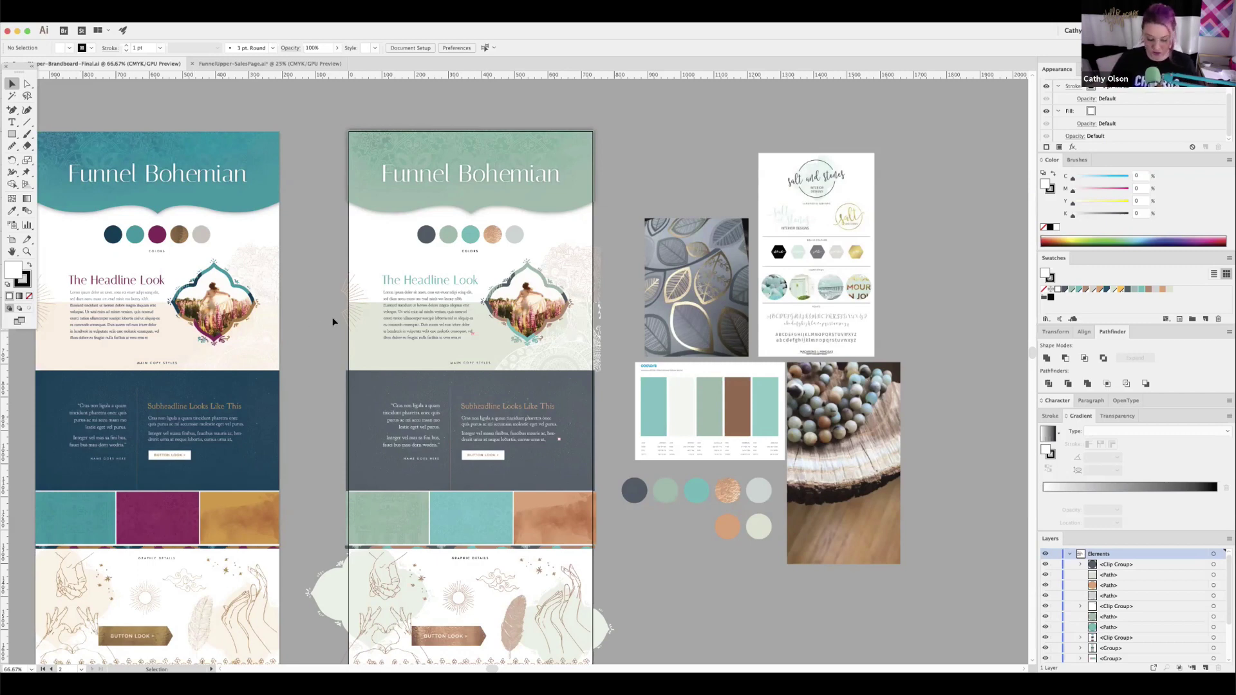
pyautogui.hscroll(2, 469, 353)
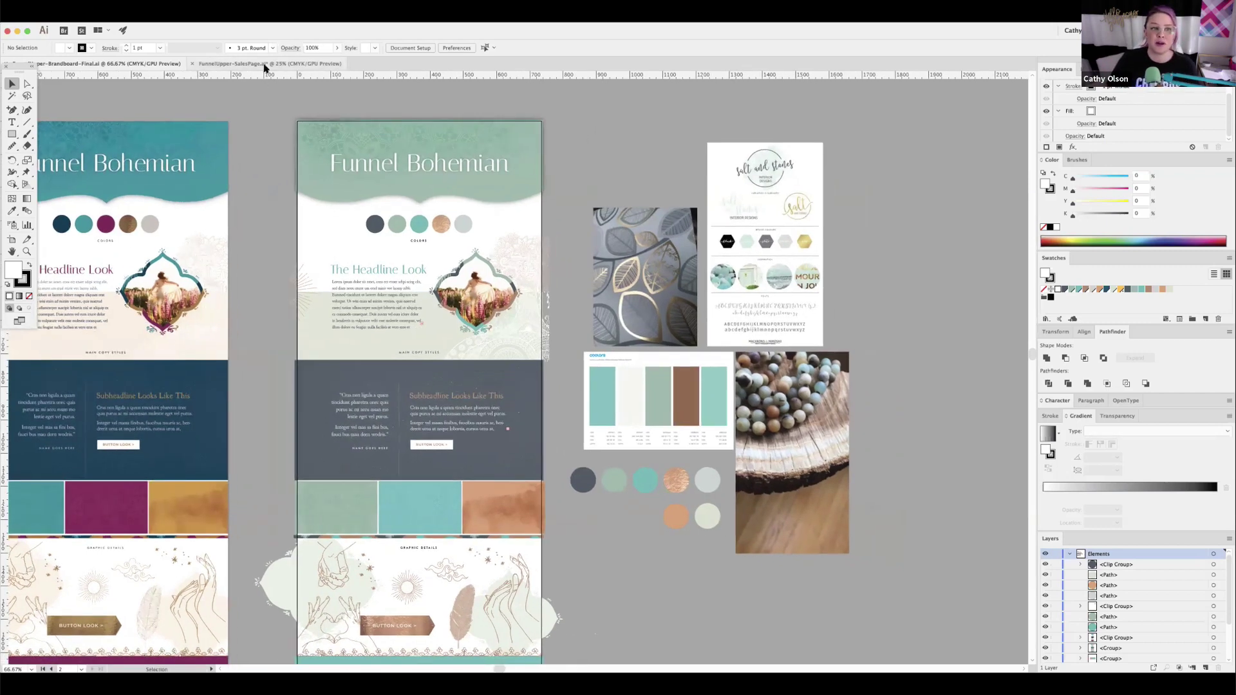
pyautogui.click(264, 64)
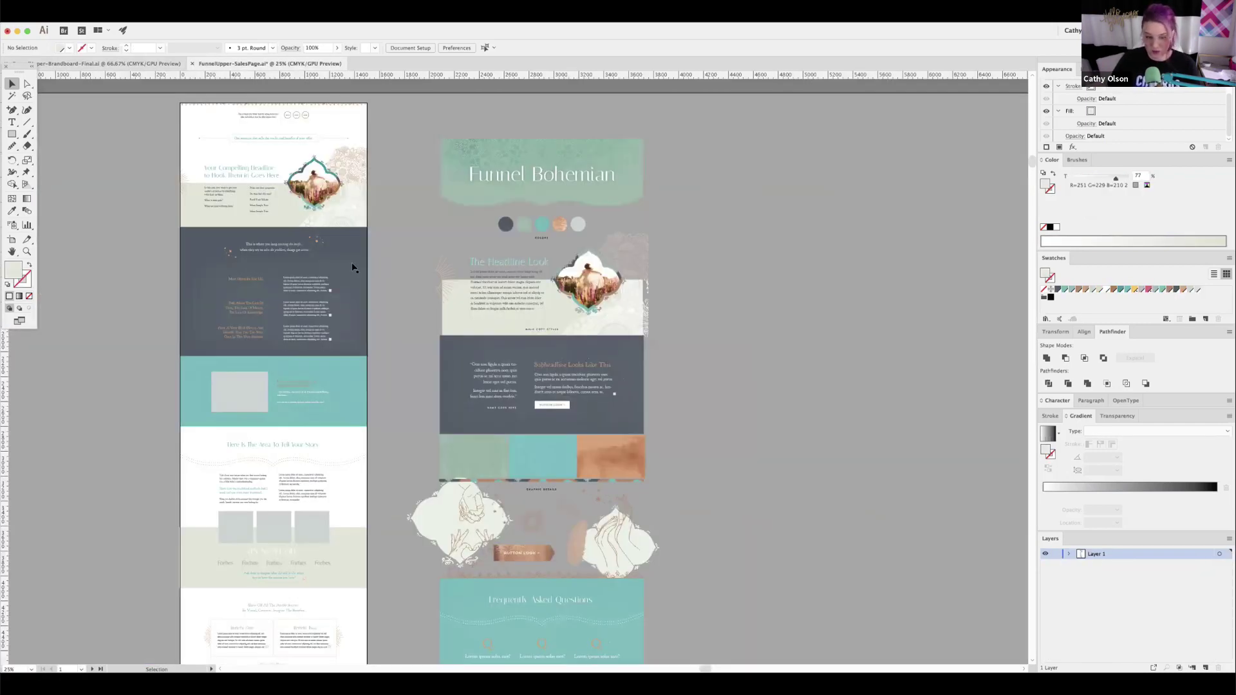
# - Examine the full sales page layout from the headline section to the video testimonials and back up to the page header
pyautogui.moveTo(358, 262); pyautogui.dragTo(483, 307)
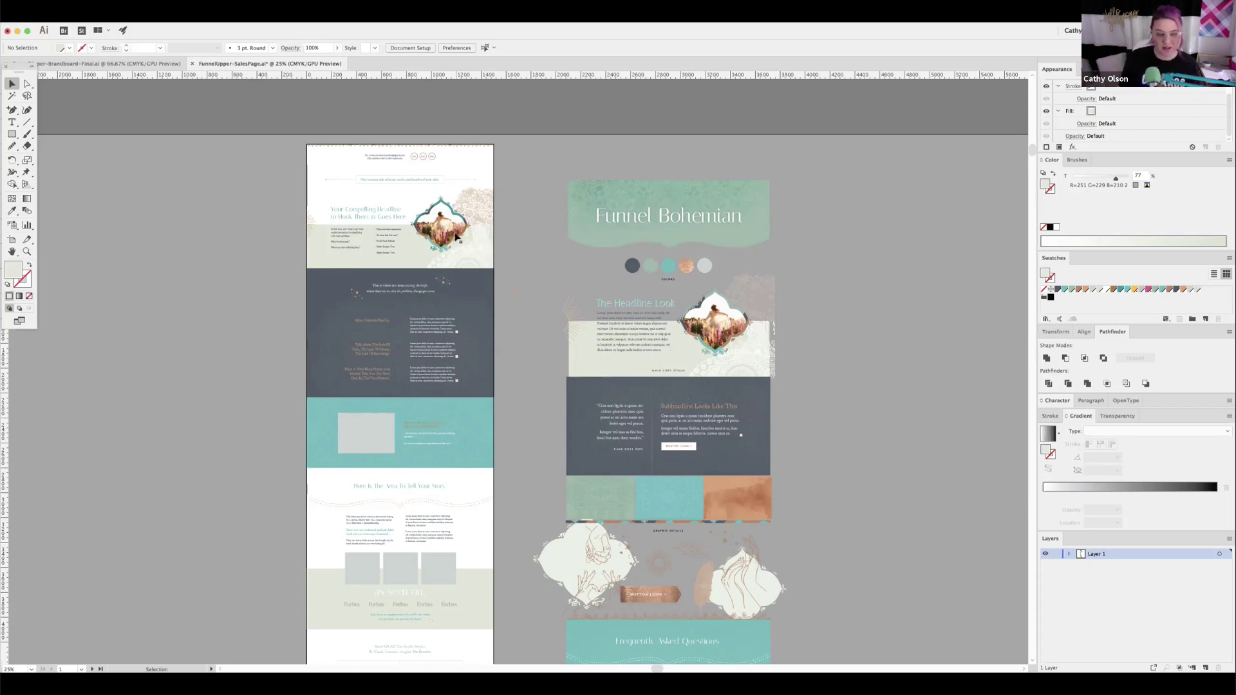
pyautogui.scroll(-5, 488, 356)
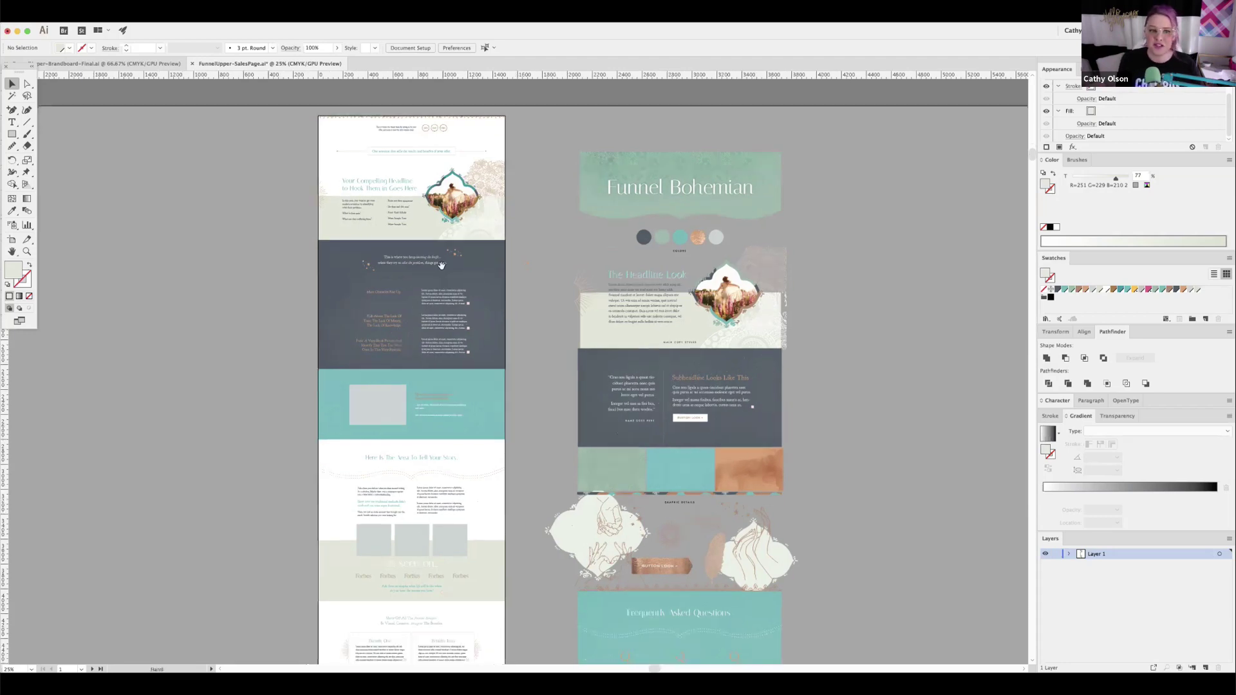
pyautogui.scroll(-10, 488, 356)
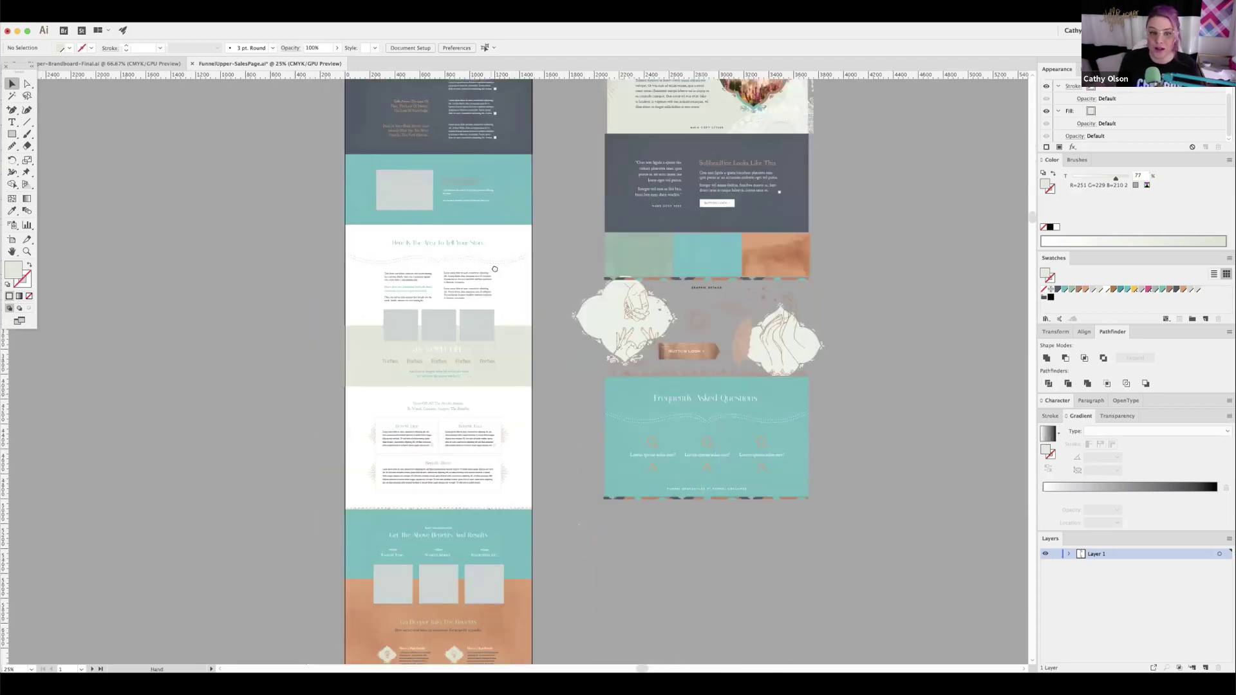
pyautogui.scroll(-1, 486, 404)
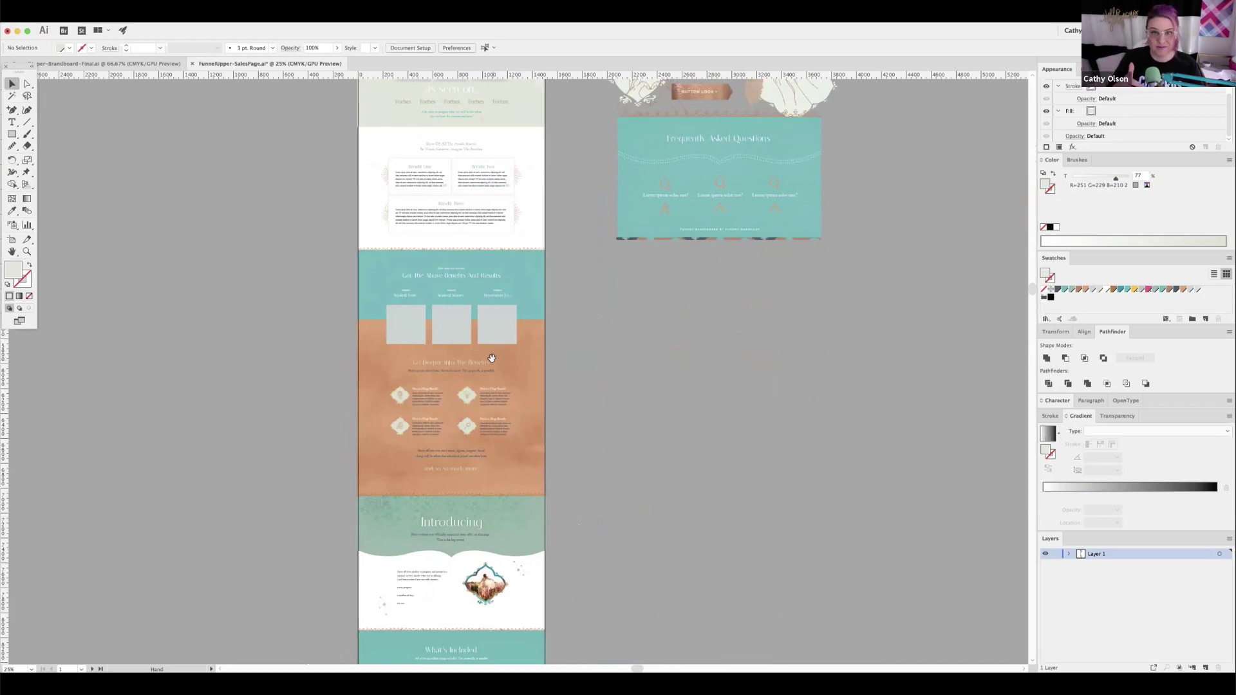
pyautogui.scroll(-5, 470, 396)
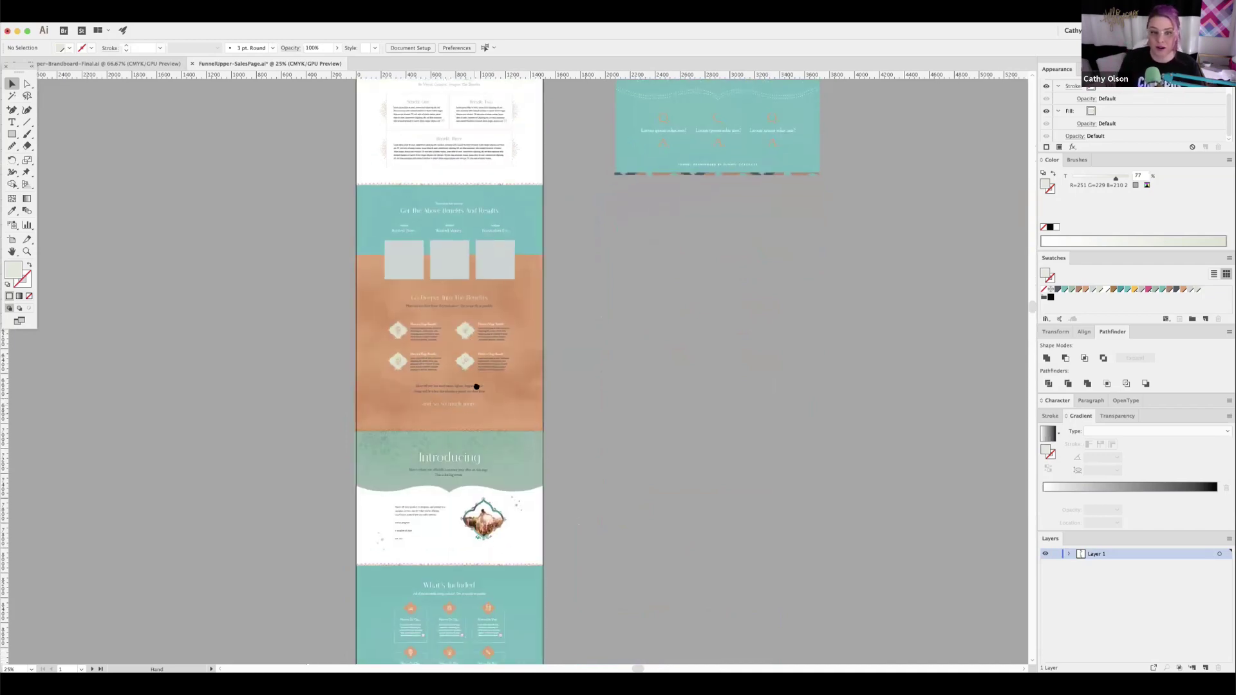
pyautogui.scroll(-6, 486, 380)
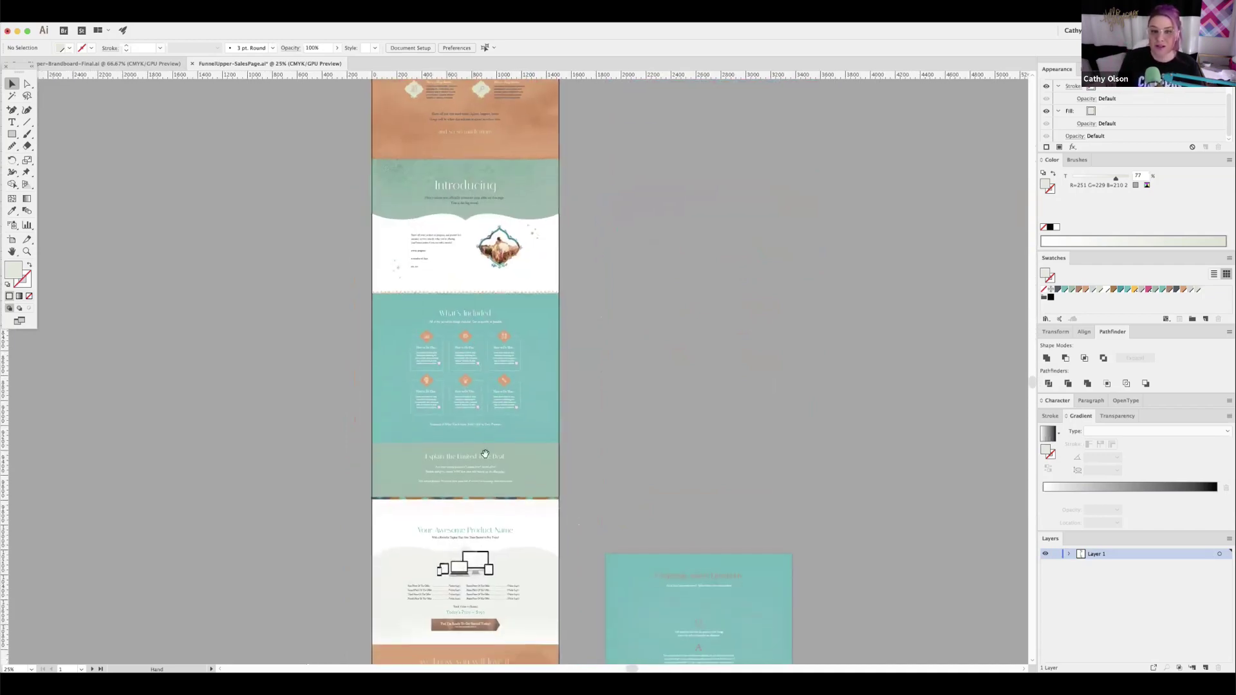
pyautogui.scroll(-10, 484, 345)
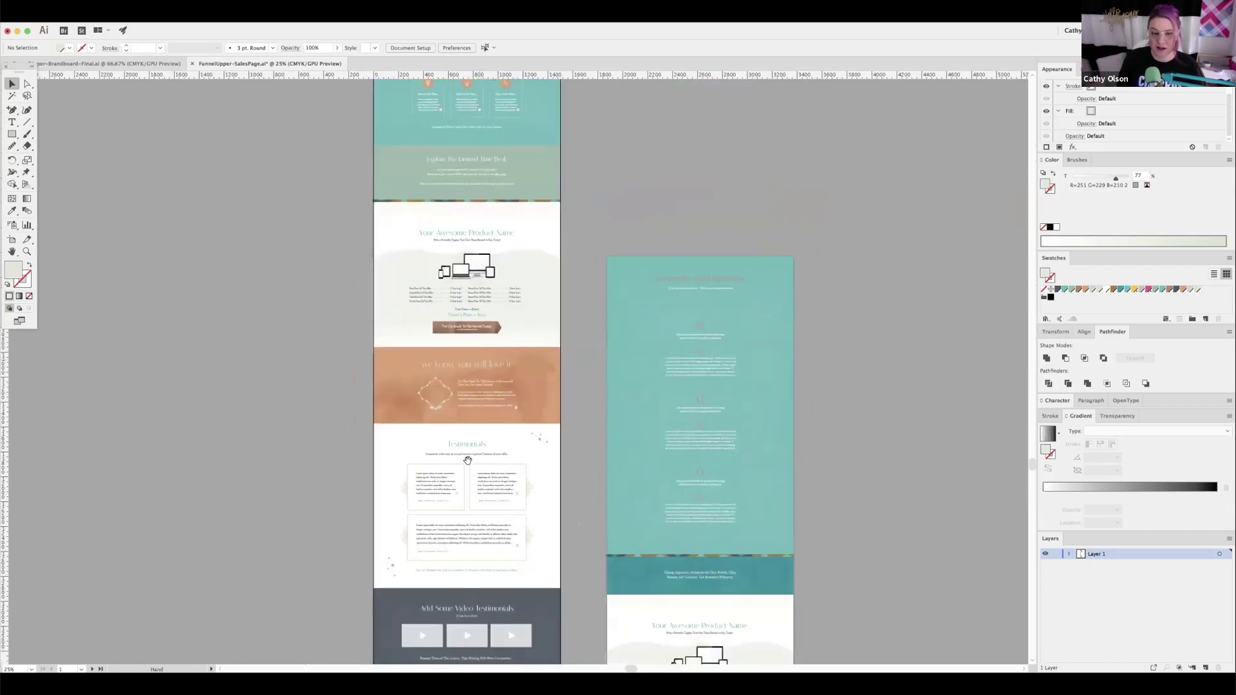
pyautogui.scroll(-4, 470, 363)
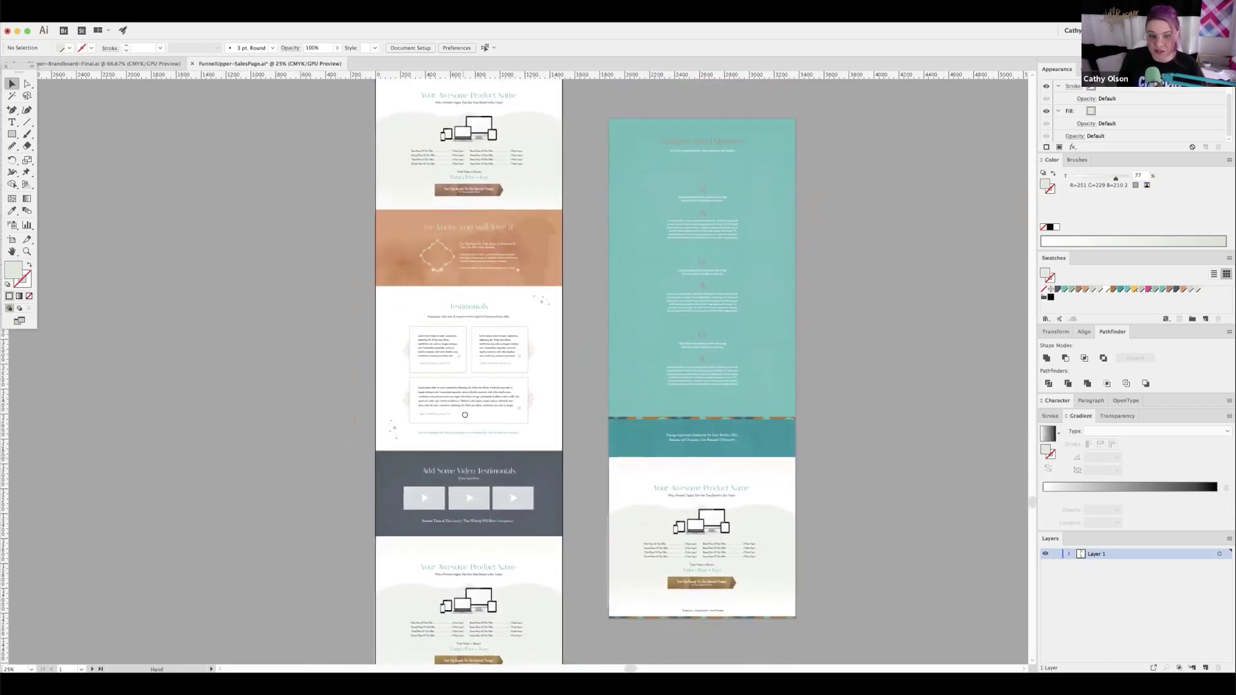
pyautogui.scroll(17, 463, 307)
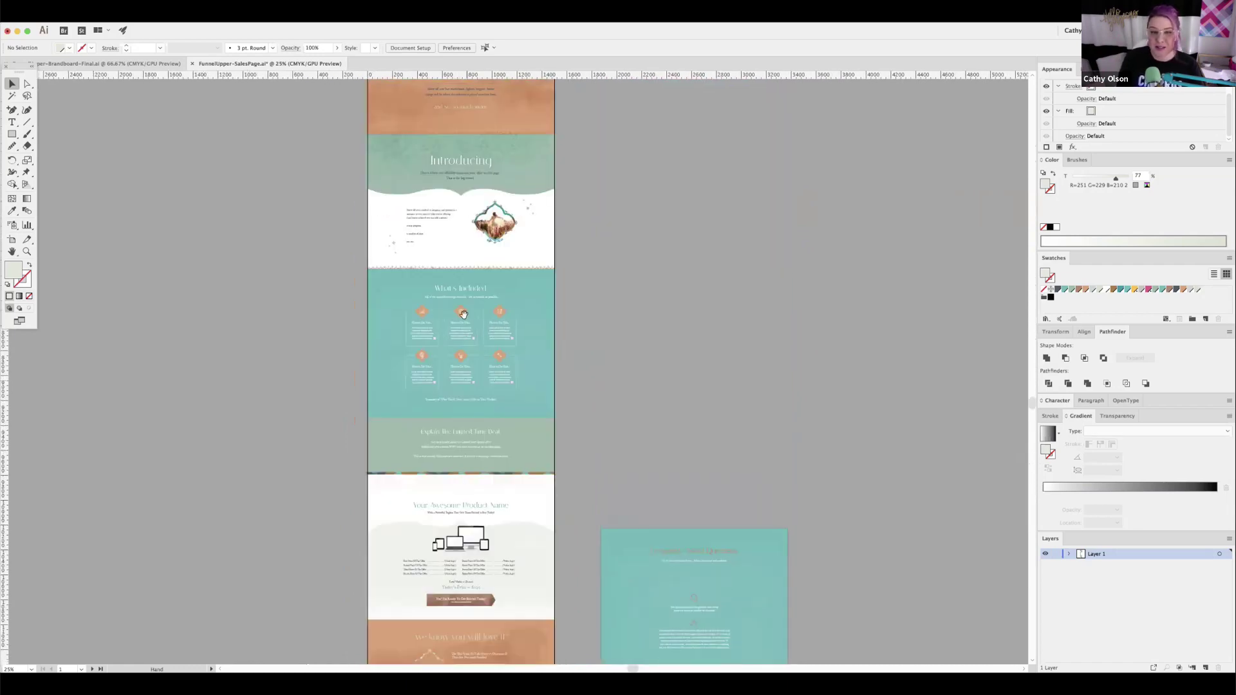
pyautogui.scroll(11, 470, 439)
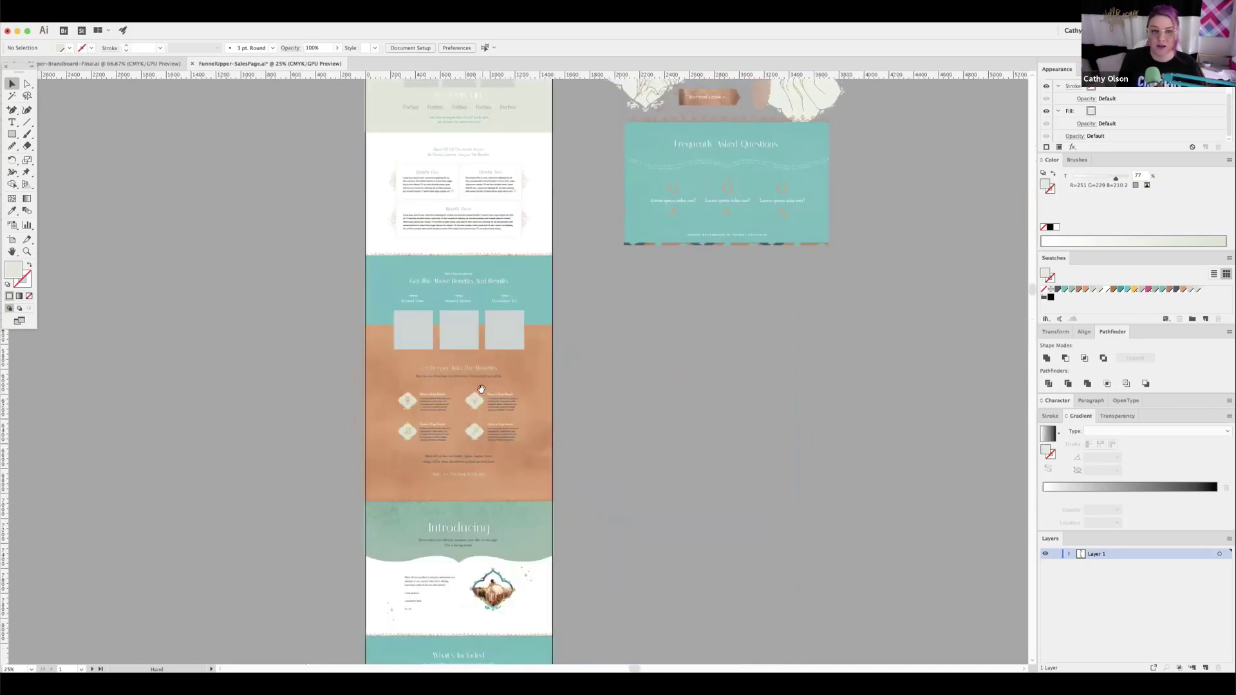
pyautogui.scroll(9, 471, 414)
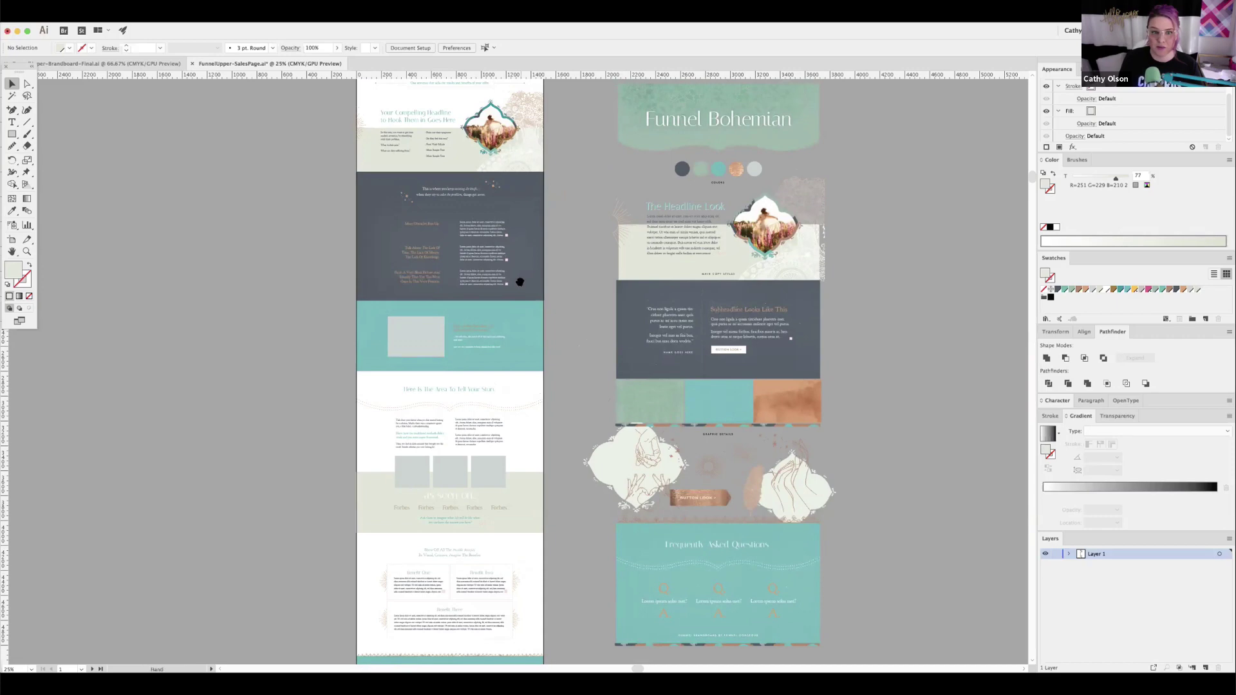
pyautogui.scroll(3, 519, 282)
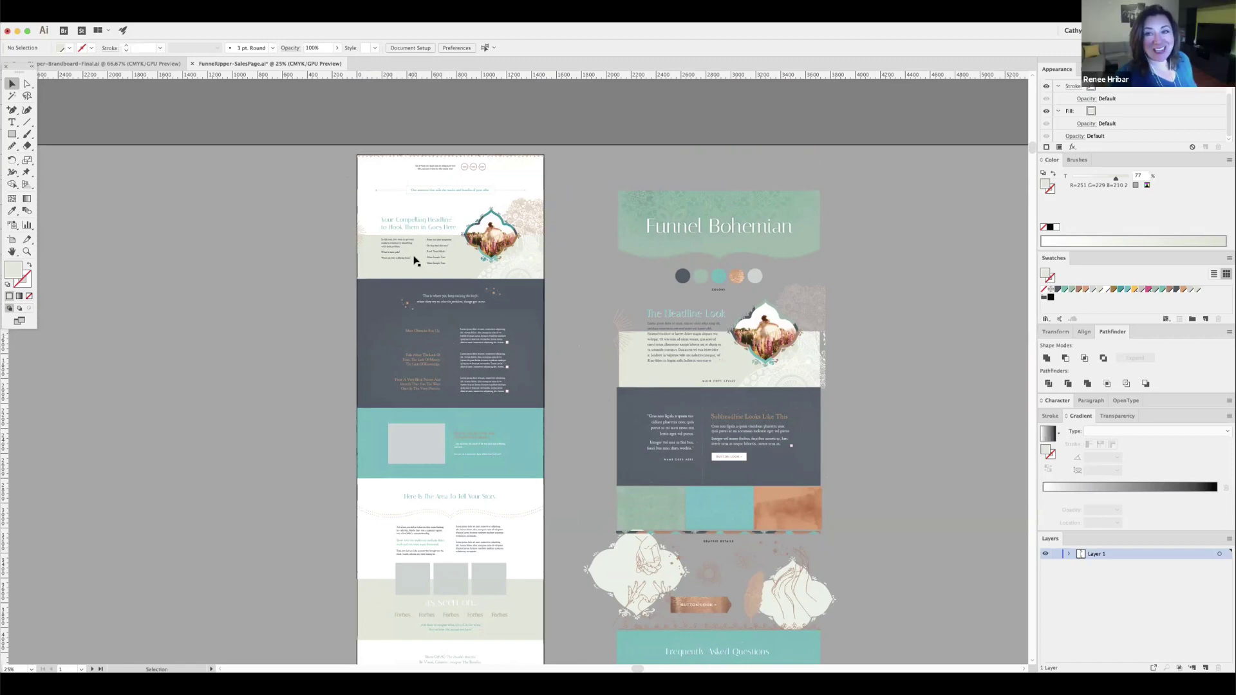
# - Examine the sales page's headline section, with its ornate photo frame and bullet text, at 100% zoom
pyautogui.press('super+equal')
pyautogui.press('super+equal')
pyautogui.press('super+equal')
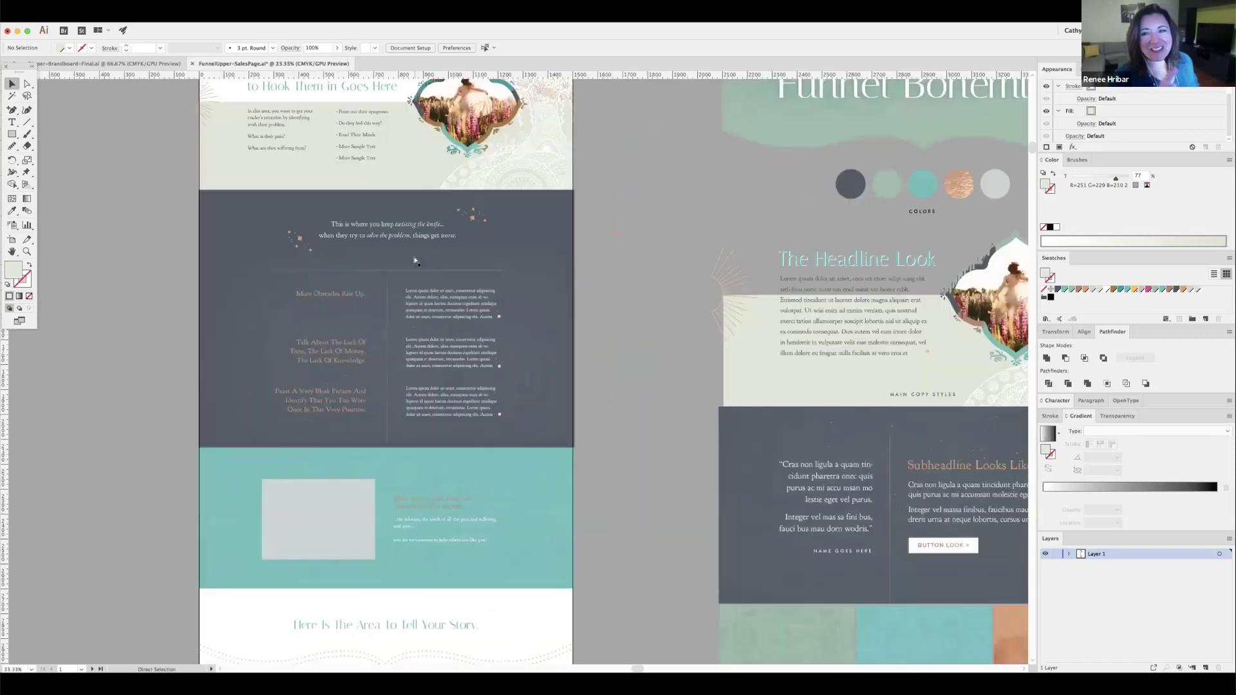
pyautogui.scroll(10, 630, 423)
pyautogui.hscroll(-4, 631, 423)
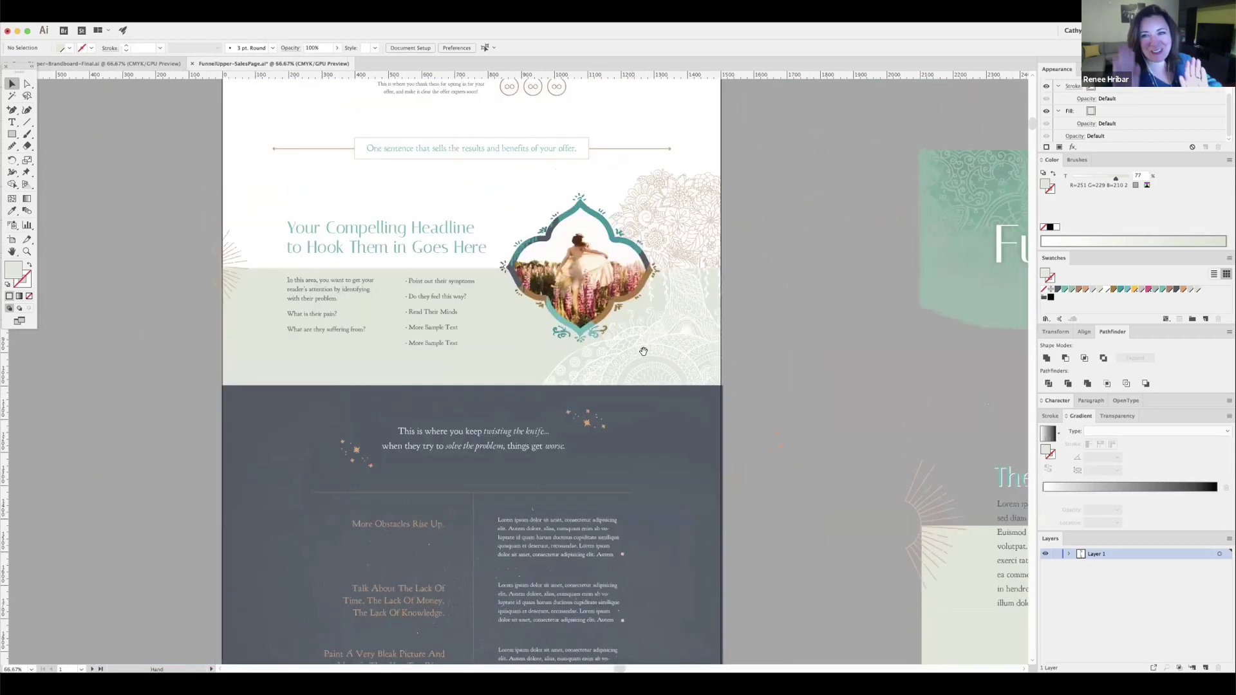
pyautogui.scroll(-3, 741, 417)
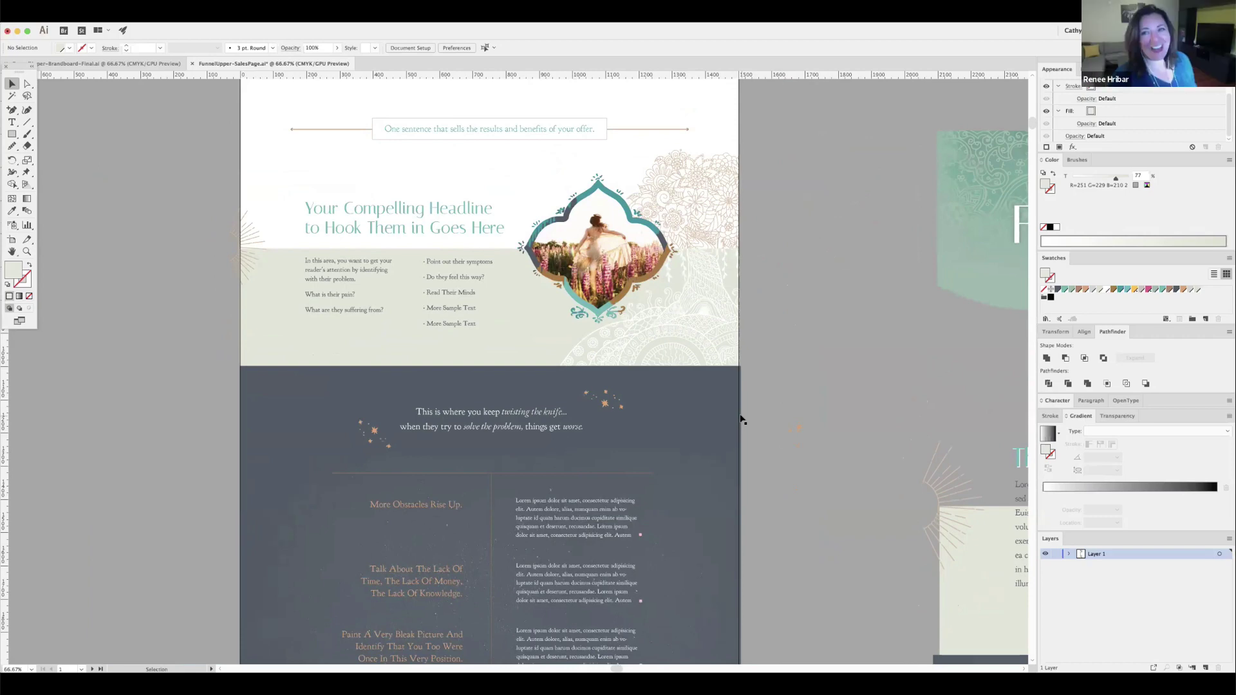
pyautogui.moveTo(758, 421); pyautogui.dragTo(797, 439)
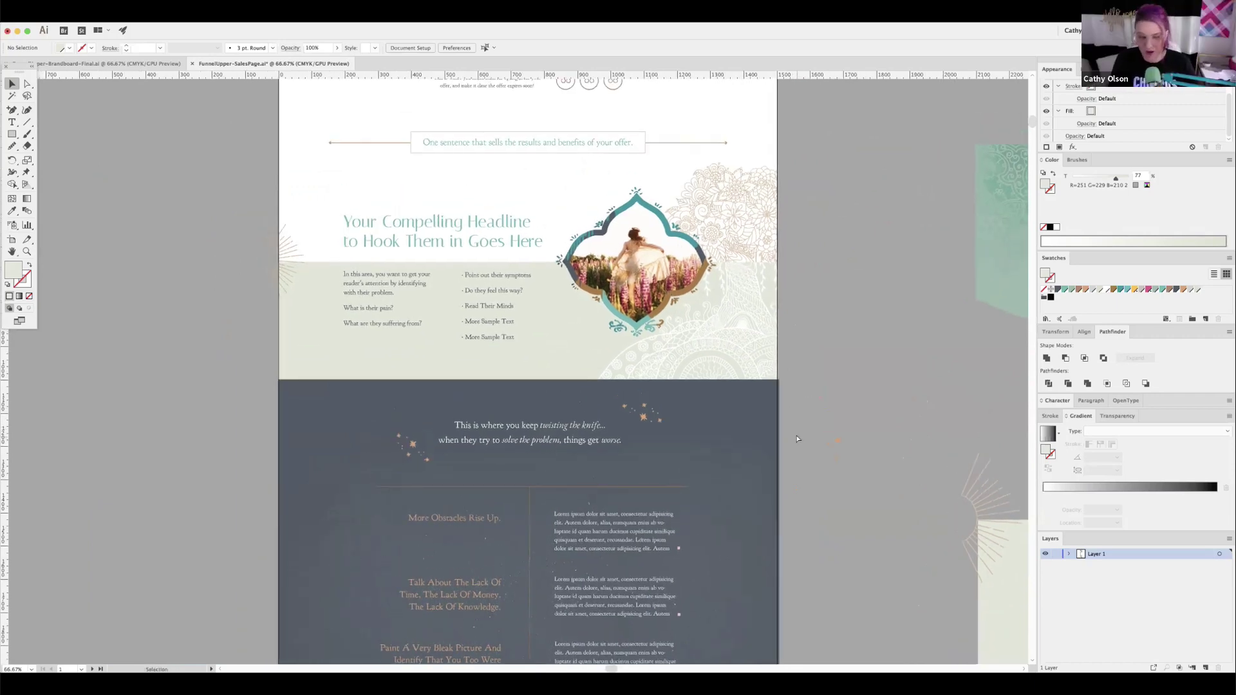
pyautogui.press('super+1')
pyautogui.scroll(3, 863, 533)
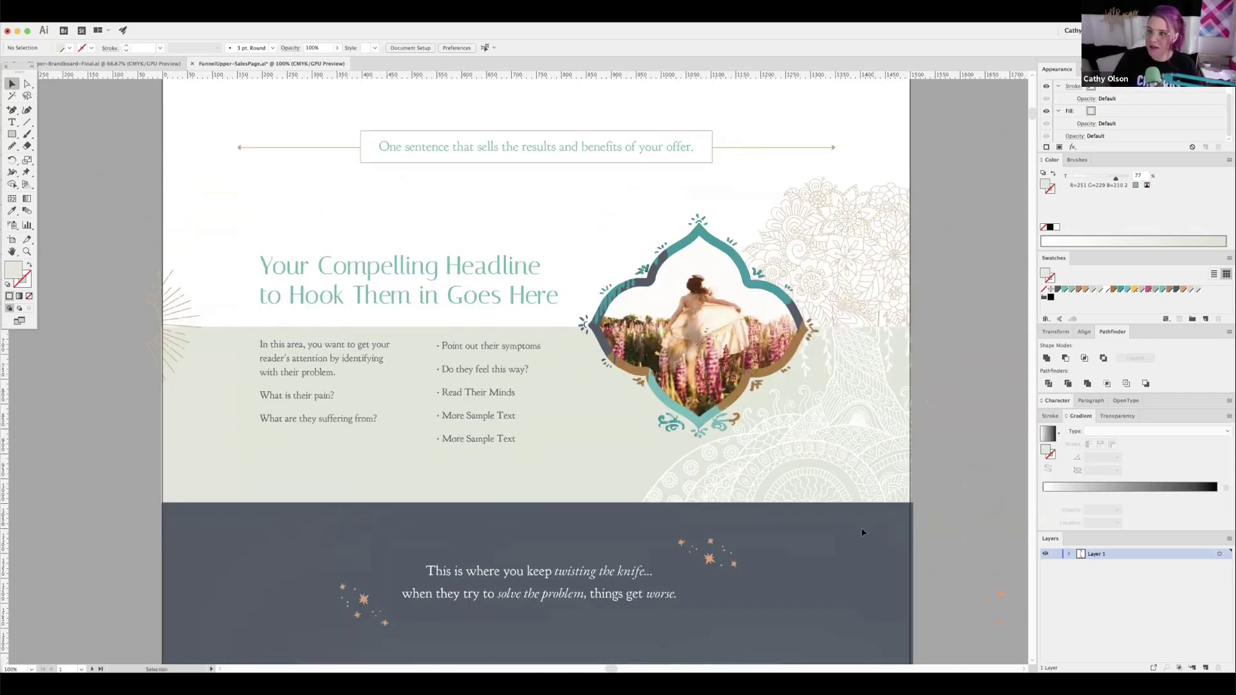
# - Examine the dark obstacles section, the teal secret section, the story area and the "as seen on" band
pyautogui.scroll(-8, 855, 520)
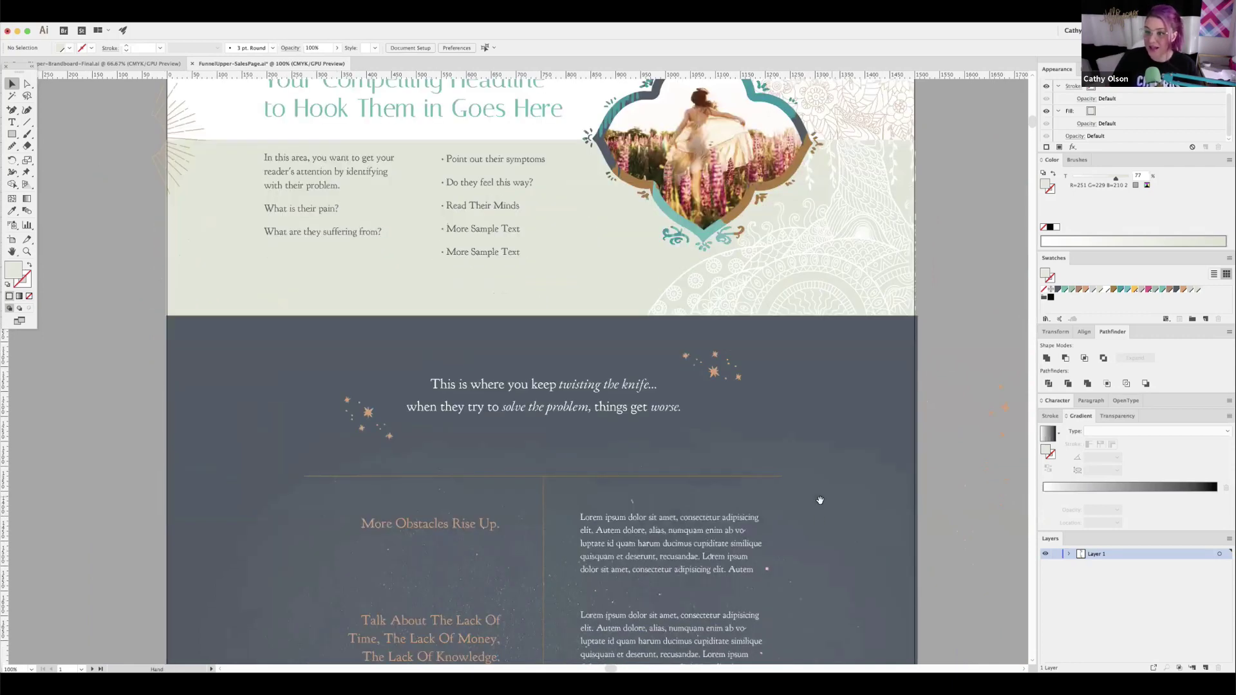
pyautogui.scroll(-5, 811, 420)
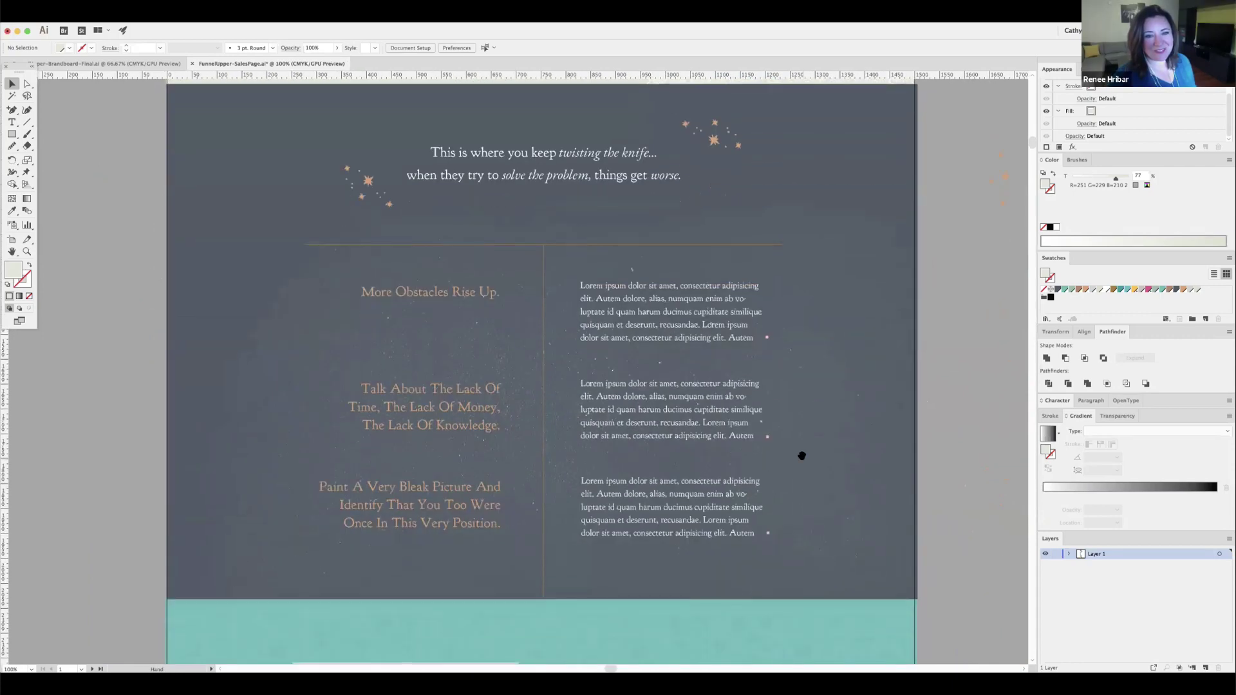
pyautogui.scroll(-1, 799, 472)
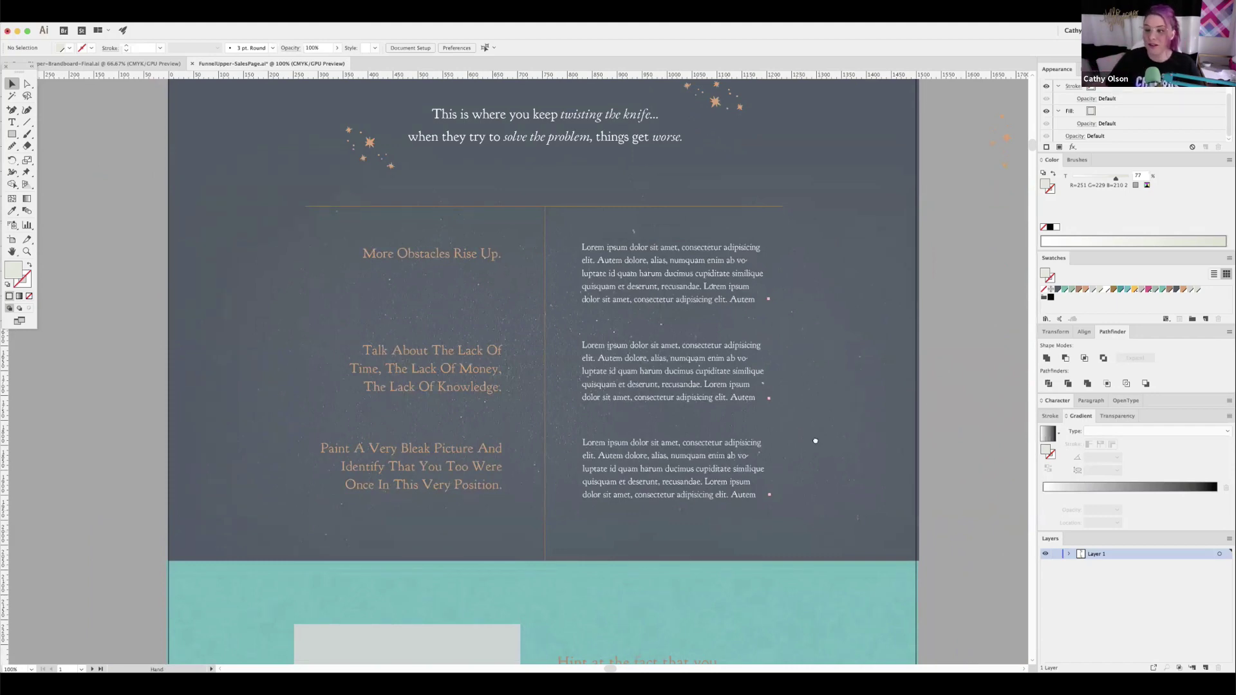
pyautogui.scroll(-3, 815, 443)
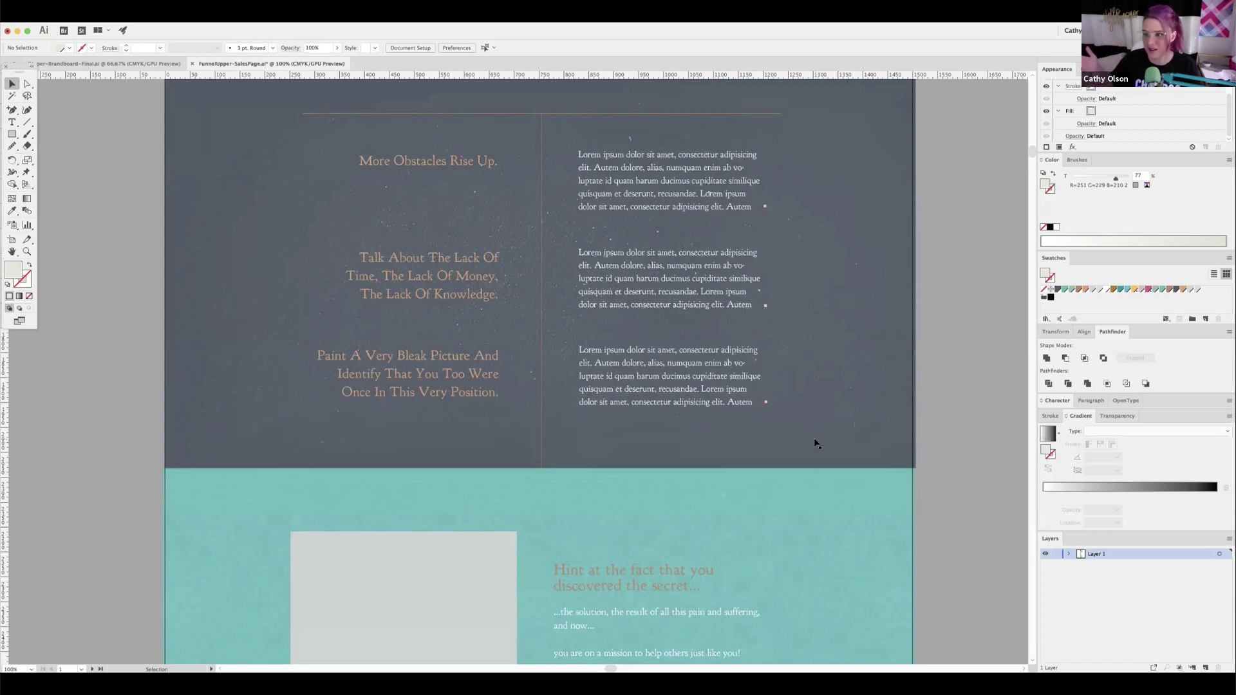
pyautogui.scroll(-5, 774, 313)
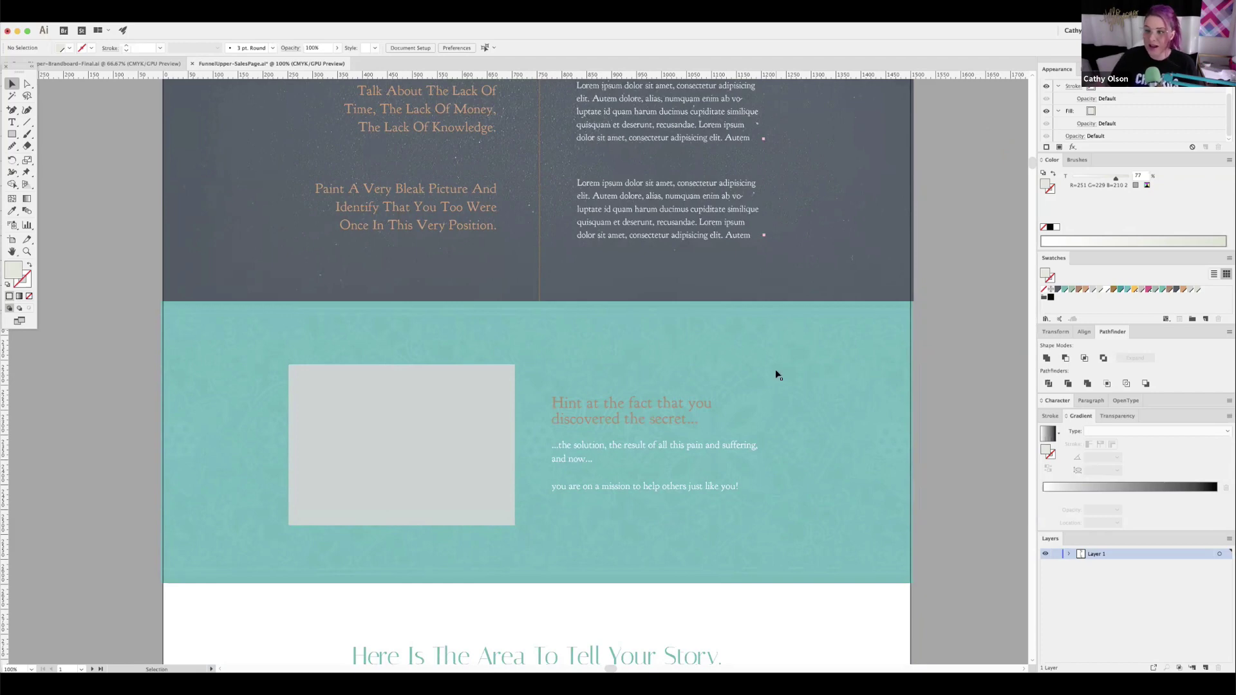
pyautogui.scroll(-5, 780, 399)
pyautogui.scroll(-4, 784, 310)
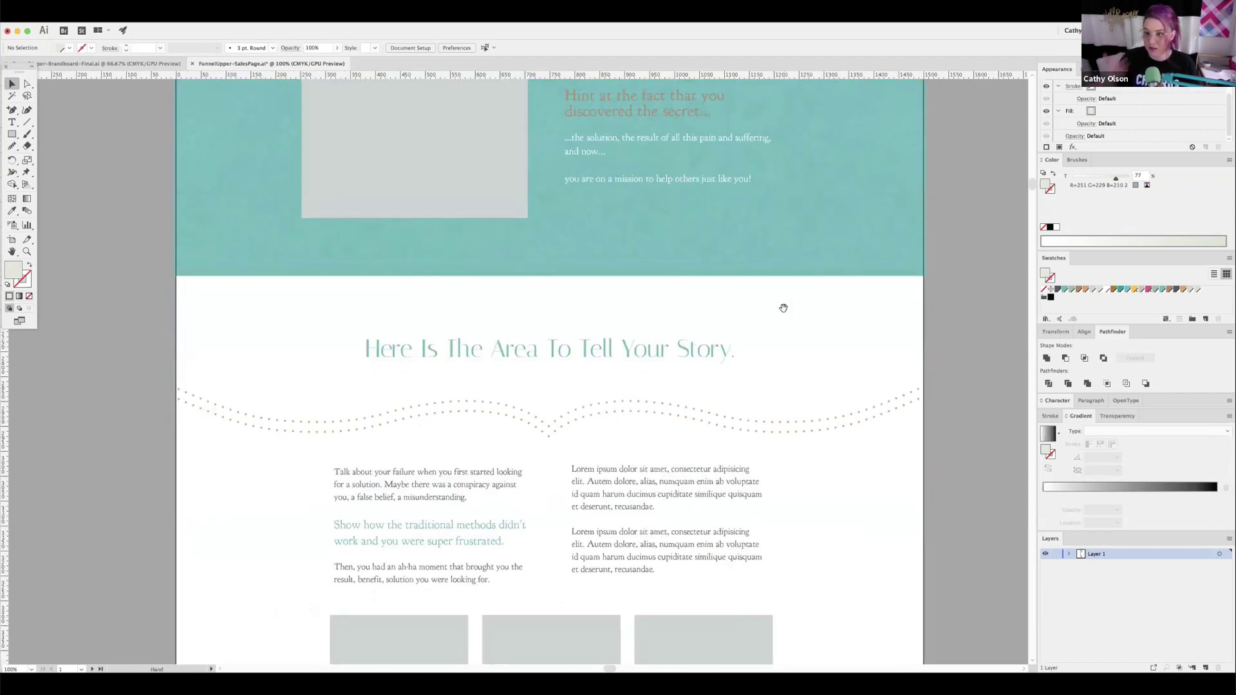
pyautogui.scroll(-5, 767, 396)
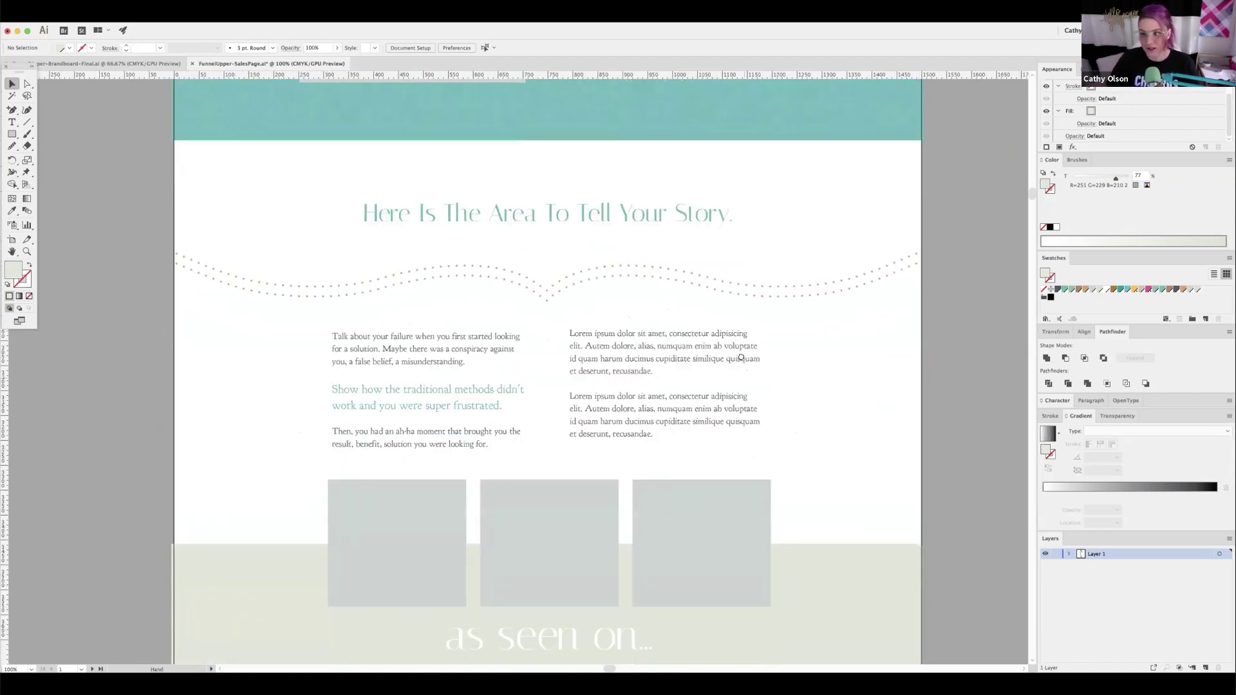
pyautogui.scroll(-1, 745, 346)
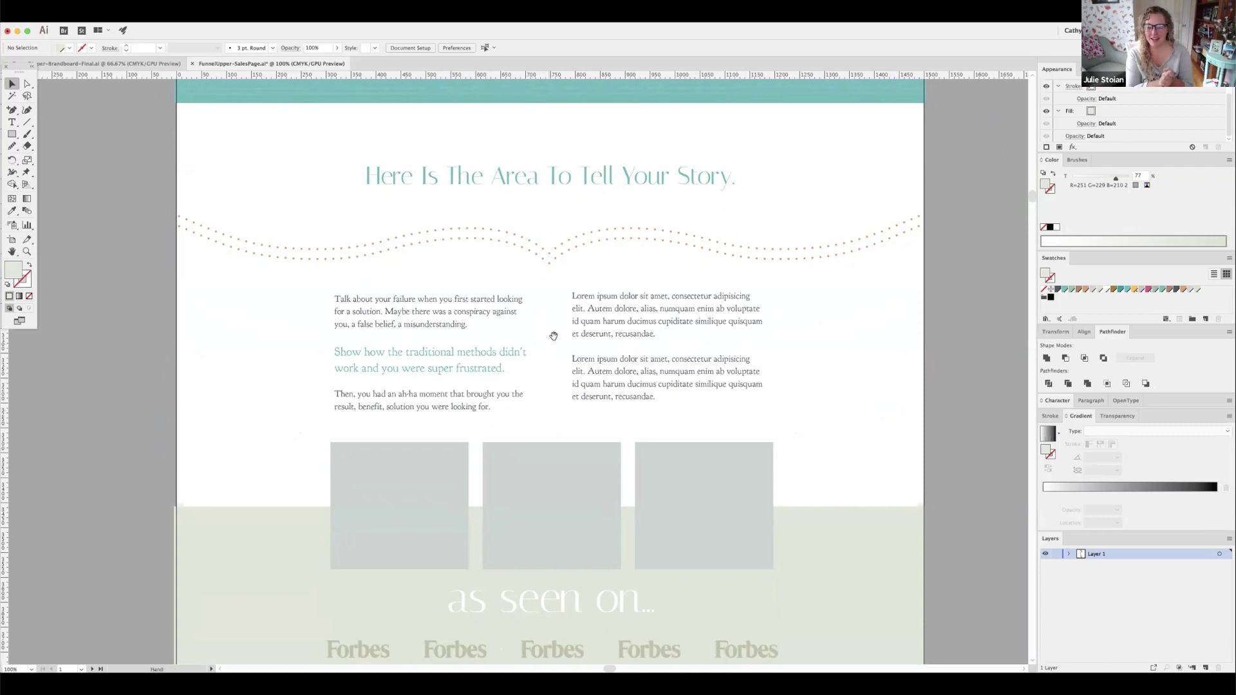
pyautogui.scroll(10, 555, 337)
pyautogui.scroll(-20, 541, 437)
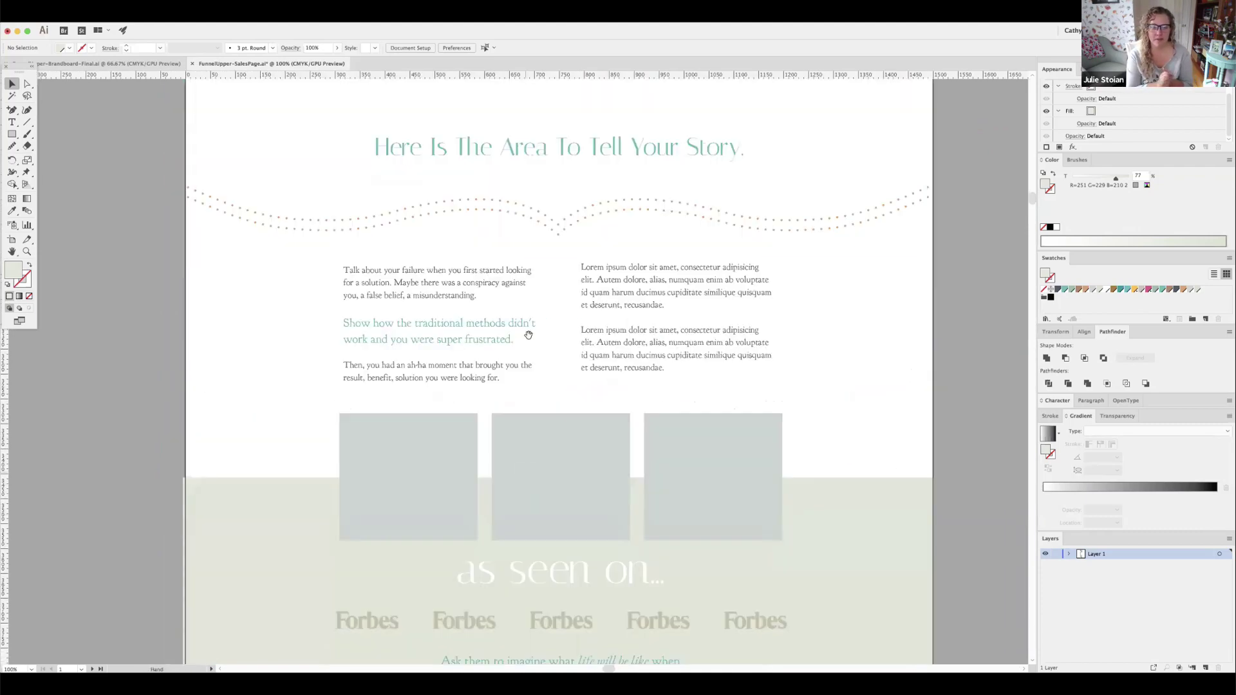